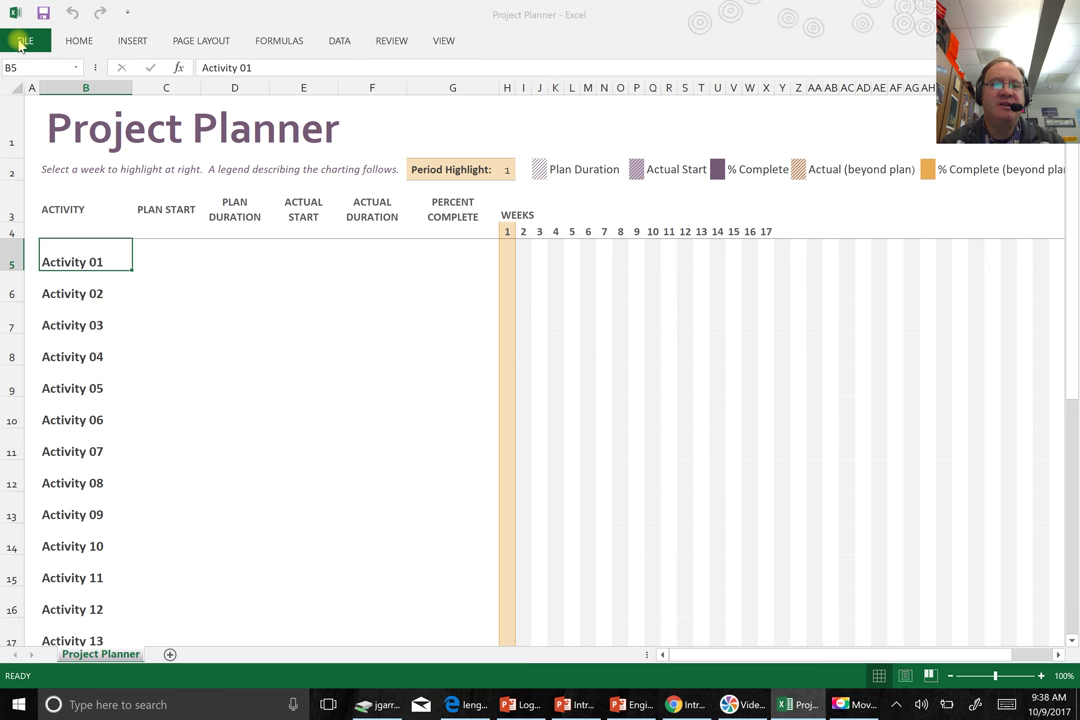
- Open the App Project Planner workbook from the Recent Workbooks list
{"action": "left_click", "coordinate": [24, 41]}
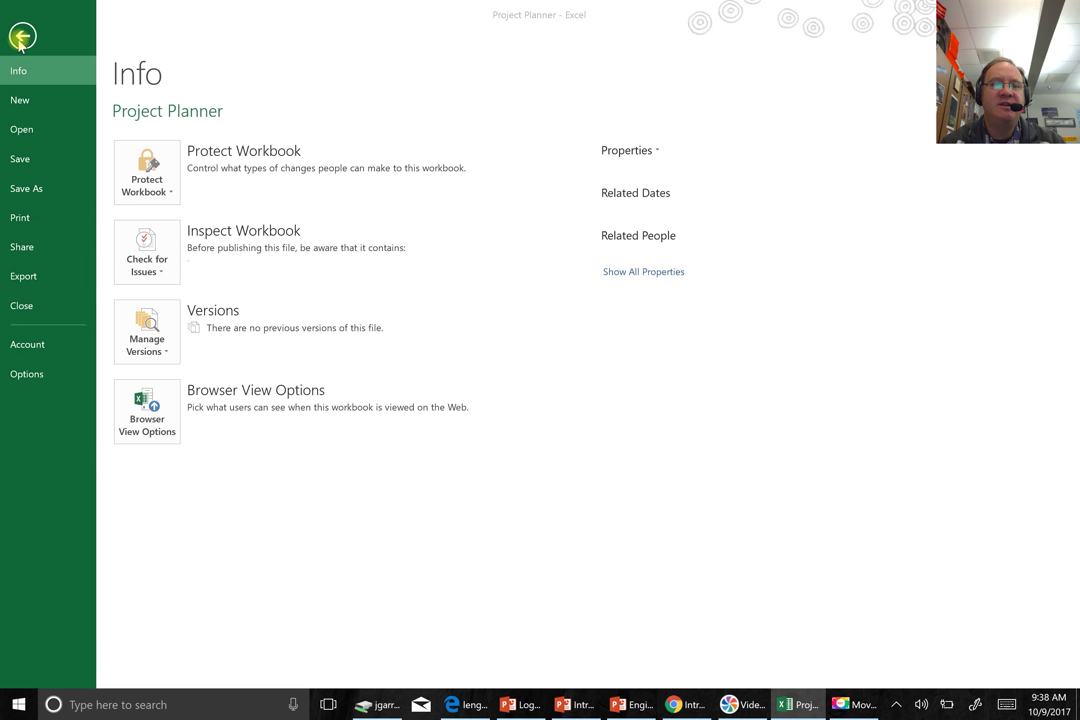
{"action": "left_click", "coordinate": [24, 131]}
{"action": "left_click", "coordinate": [422, 175]}
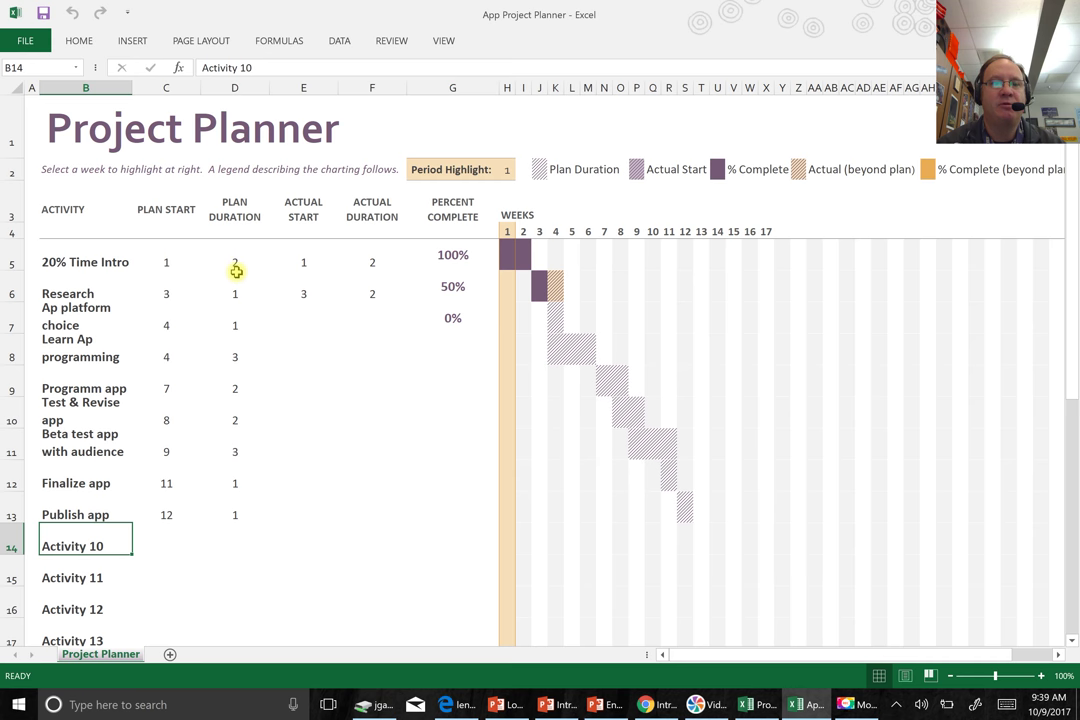
- Select cell D6, the Research activity's planned duration
{"action": "left_click", "coordinate": [236, 281]}
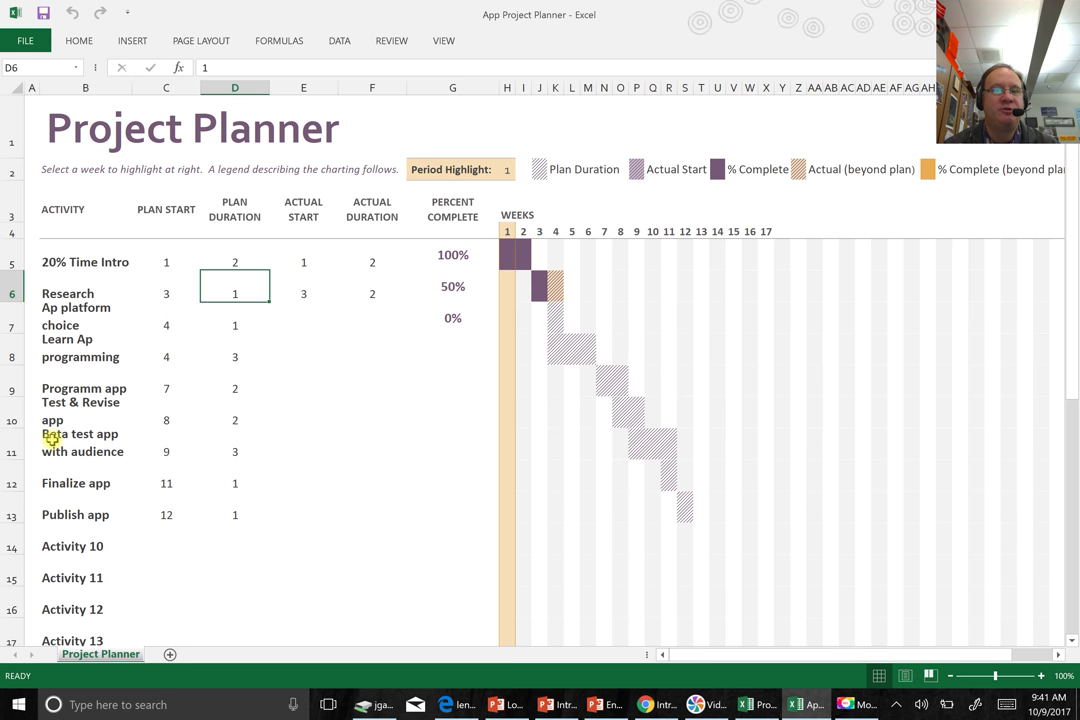
{"action": "key", "text": "Down"}
{"action": "key", "text": "Down"}
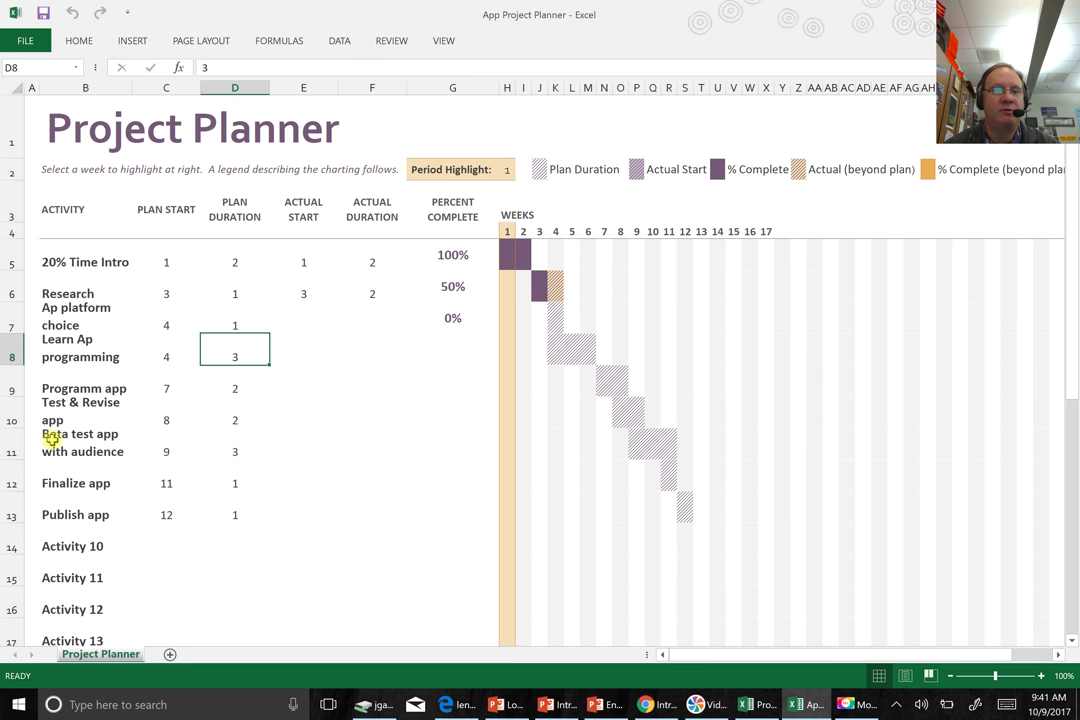
{"action": "key", "text": "Left"}
{"action": "key", "text": "Left"}
{"action": "key", "text": "Down"}
{"action": "key", "text": "Down"}
{"action": "key", "text": "Down"}
{"action": "key", "text": "Down"}
{"action": "key", "text": "Down"}
{"action": "key", "text": "Down"}
{"action": "key", "text": "Down"}
{"action": "key", "text": "Down"}
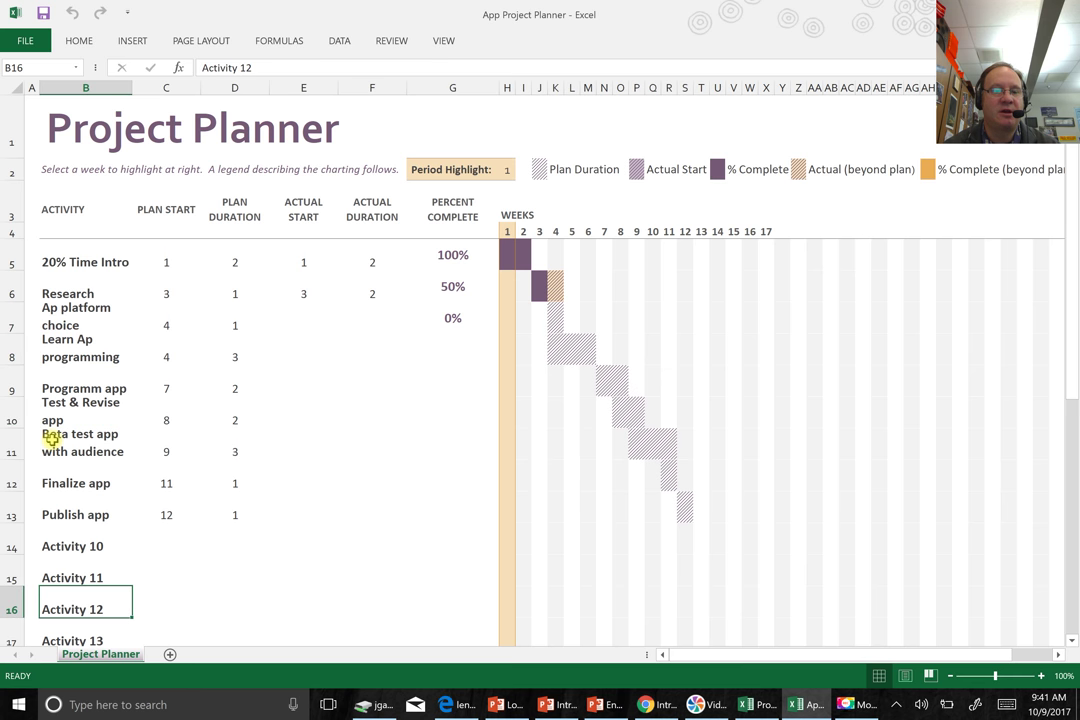
{"action": "key", "text": "Down"}
{"action": "key", "text": "Down"}
{"action": "key", "text": "Down"}
{"action": "key", "text": "Down"}
{"action": "key", "text": "Down"}
{"action": "key", "text": "Down"}
{"action": "key", "text": "Down"}
{"action": "key", "text": "Down"}
{"action": "key", "text": "Down"}
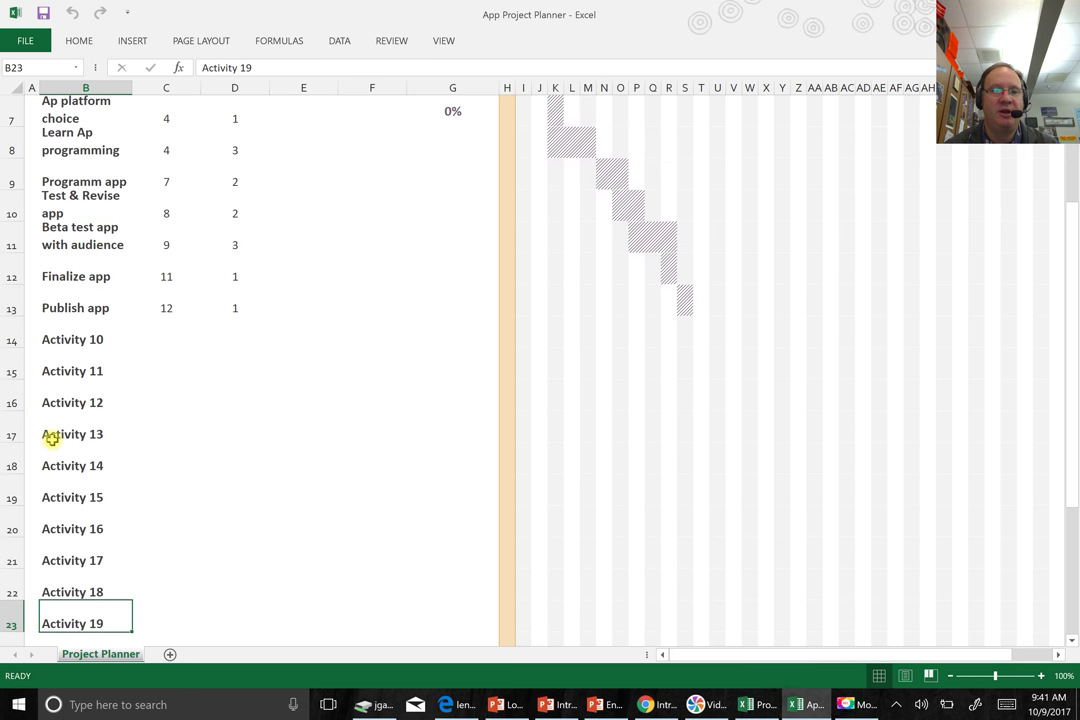
{"action": "key", "text": "Up"}
{"action": "key", "text": "Up"}
{"action": "key", "text": "Up"}
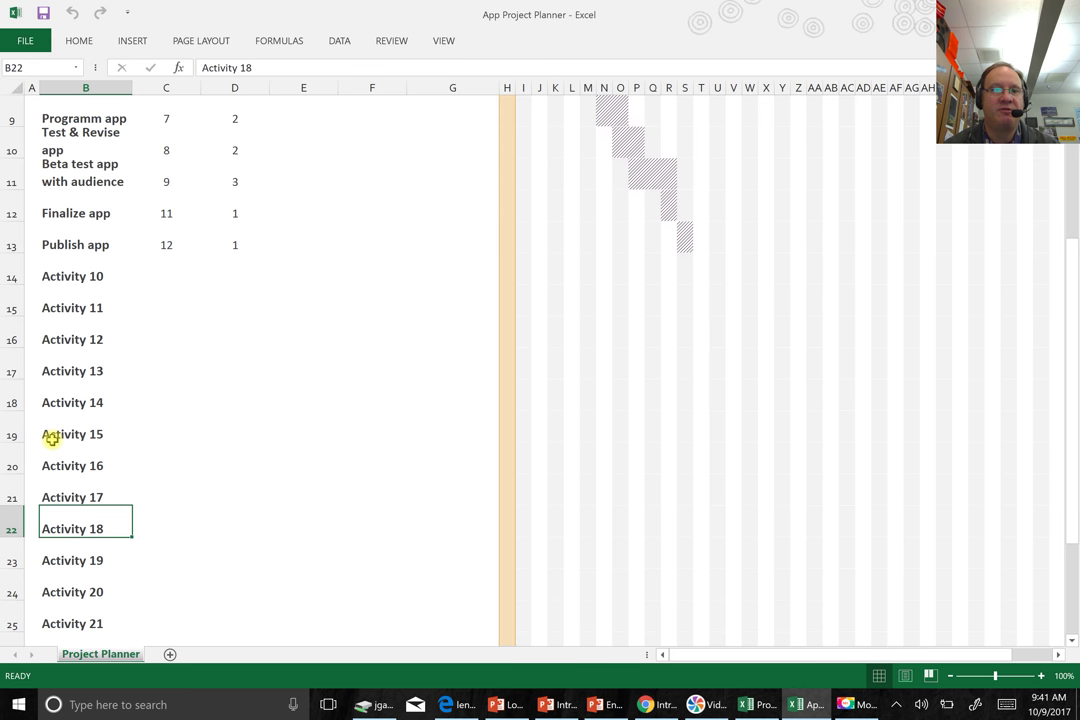
{"action": "key", "text": "Up"}
{"action": "key", "text": "Up"}
{"action": "key", "text": "Up"}
{"action": "key", "text": "Up"}
{"action": "key", "text": "Up"}
{"action": "key", "text": "Up"}
{"action": "key", "text": "Up"}
{"action": "key", "text": "Up"}
{"action": "key", "text": "Up"}
{"action": "key", "text": "Up"}
{"action": "key", "text": "Up"}
{"action": "key", "text": "Up"}
{"action": "key", "text": "Up"}
{"action": "key", "text": "Up"}
{"action": "key", "text": "Up"}
{"action": "key", "text": "Up"}
{"action": "key", "text": "Up"}
{"action": "key", "text": "Up"}
{"action": "key", "text": "Up"}
{"action": "key", "text": "Up"}
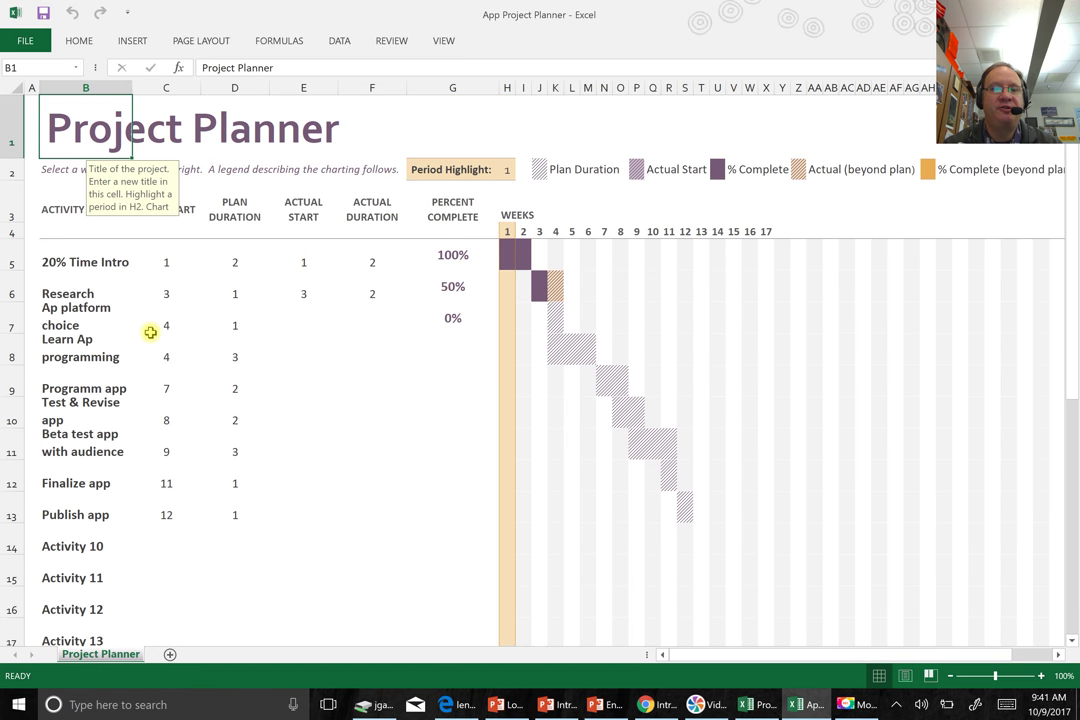
- Change the Research activity's actual duration in F6 from 2 to 3
{"action": "left_click", "coordinate": [370, 300]}
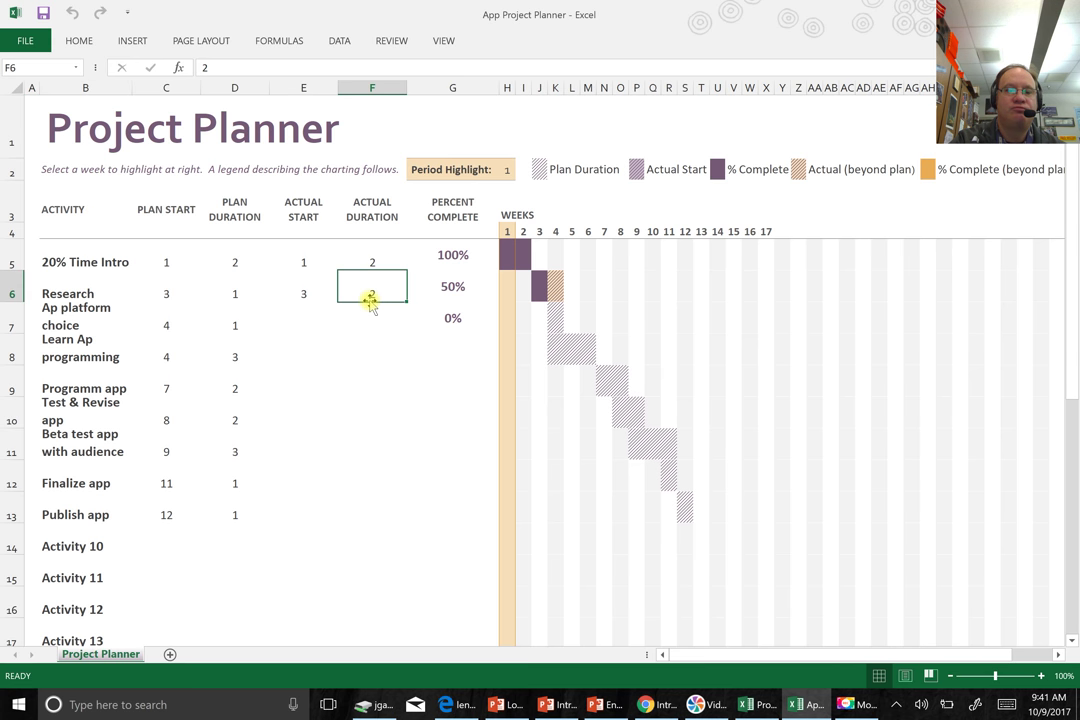
{"action": "double_click", "coordinate": [370, 300]}
{"action": "key", "text": "BackSpace"}
{"action": "type", "text": "3"}
{"action": "key", "text": "ctrl+Return"}
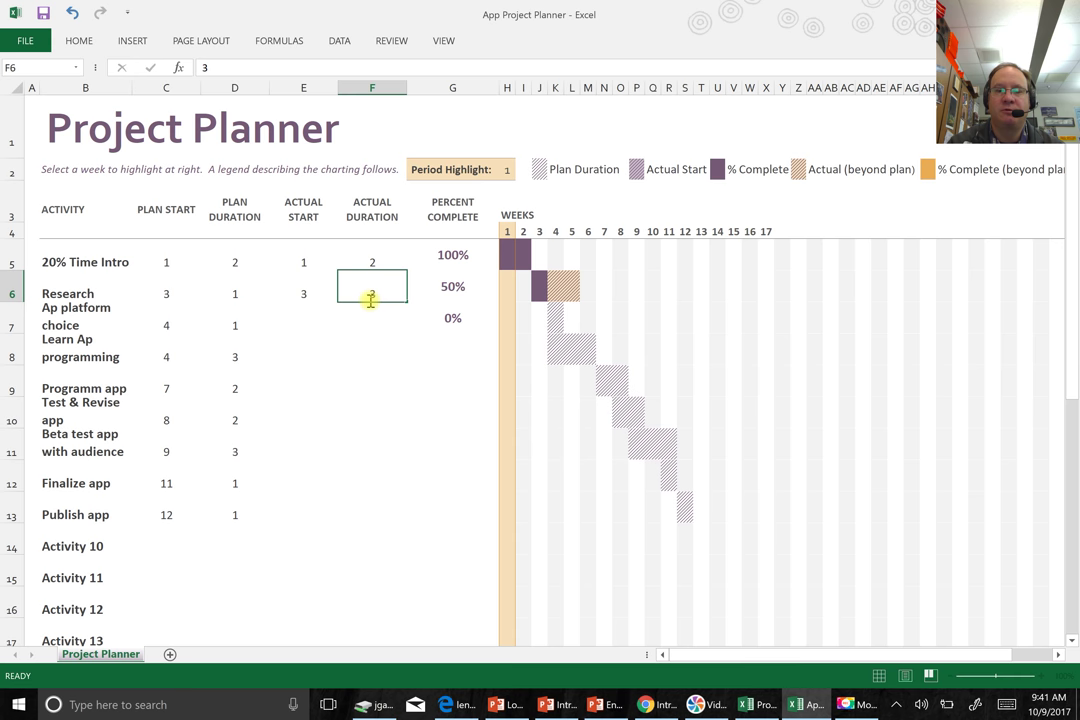
{"action": "key", "text": "Return"}
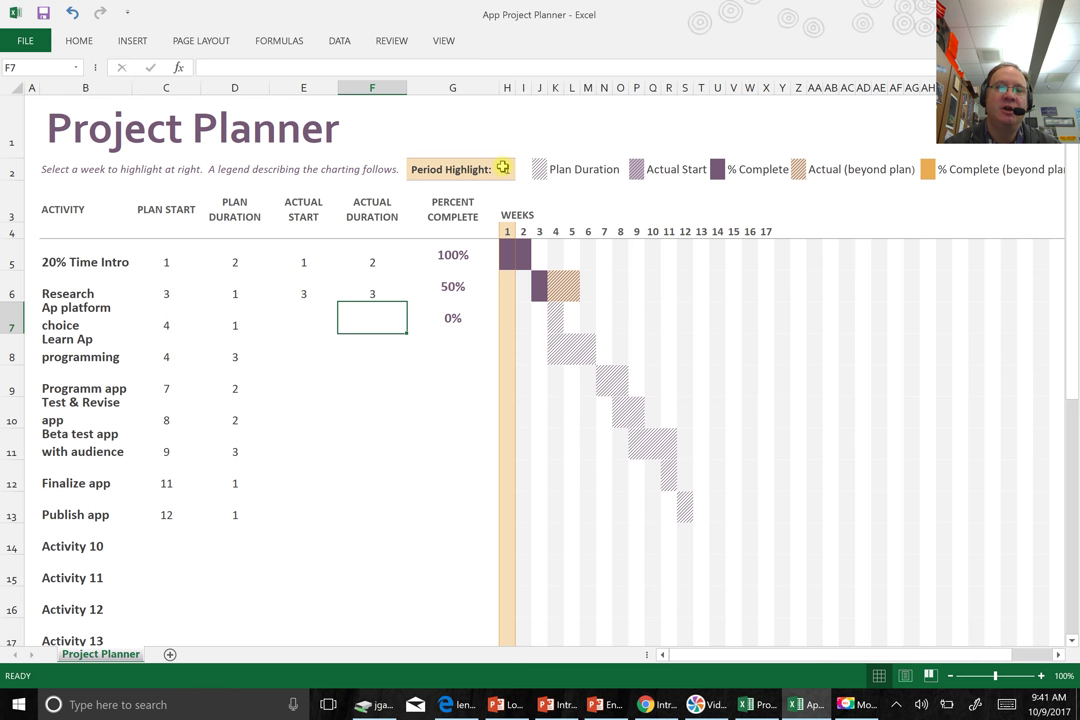
{"action": "mouse_move", "coordinate": [503, 168]}
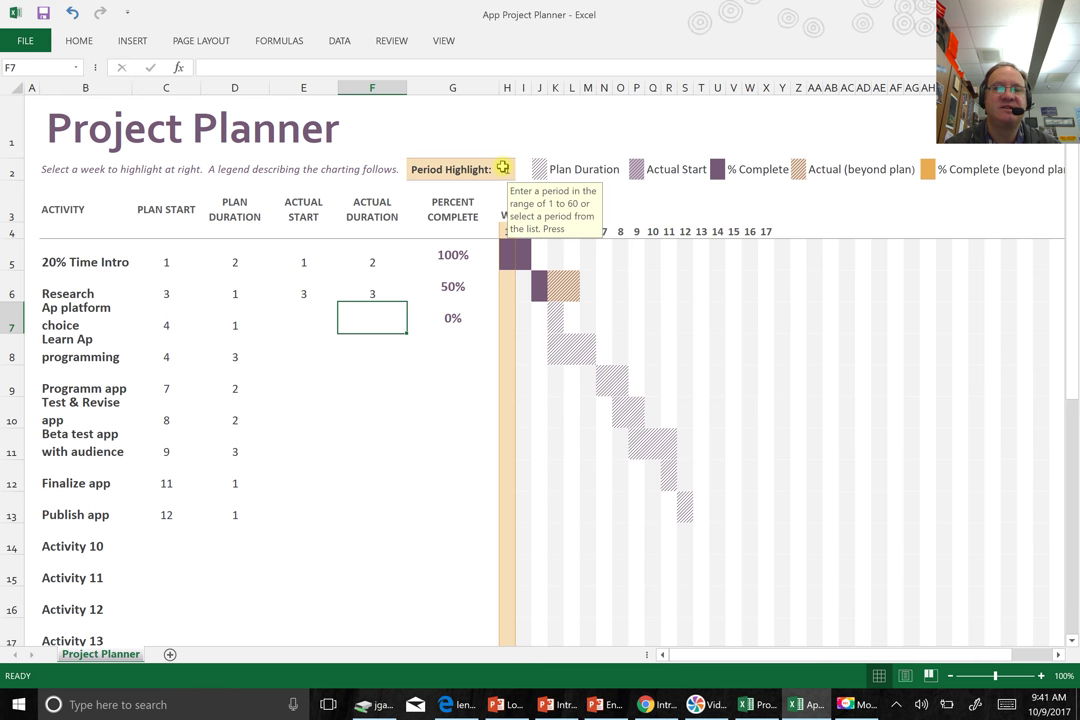
{"action": "left_click", "coordinate": [503, 168]}
{"action": "type", "text": "3"}
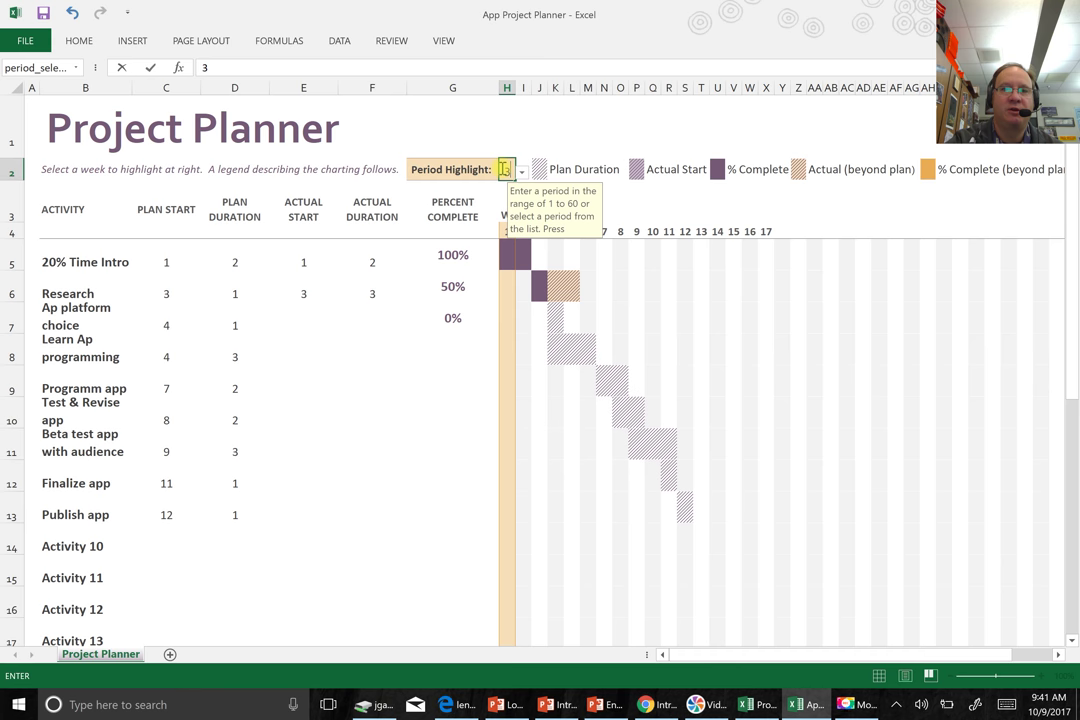
{"action": "key", "text": "Return"}
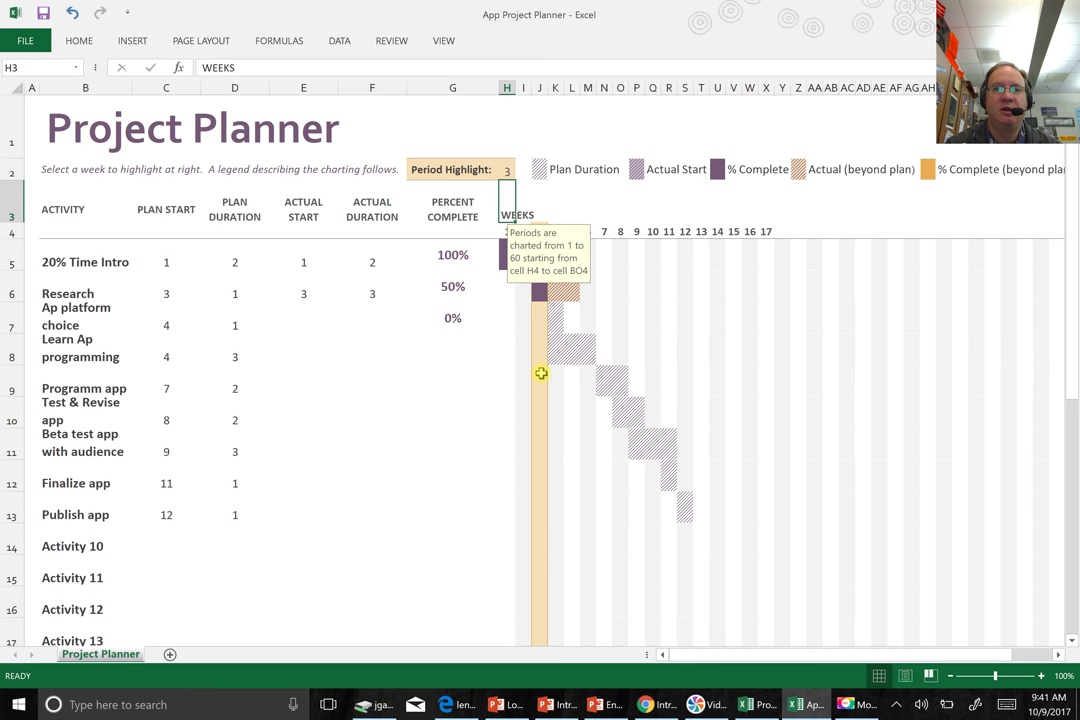
{"action": "left_click", "coordinate": [517, 359]}
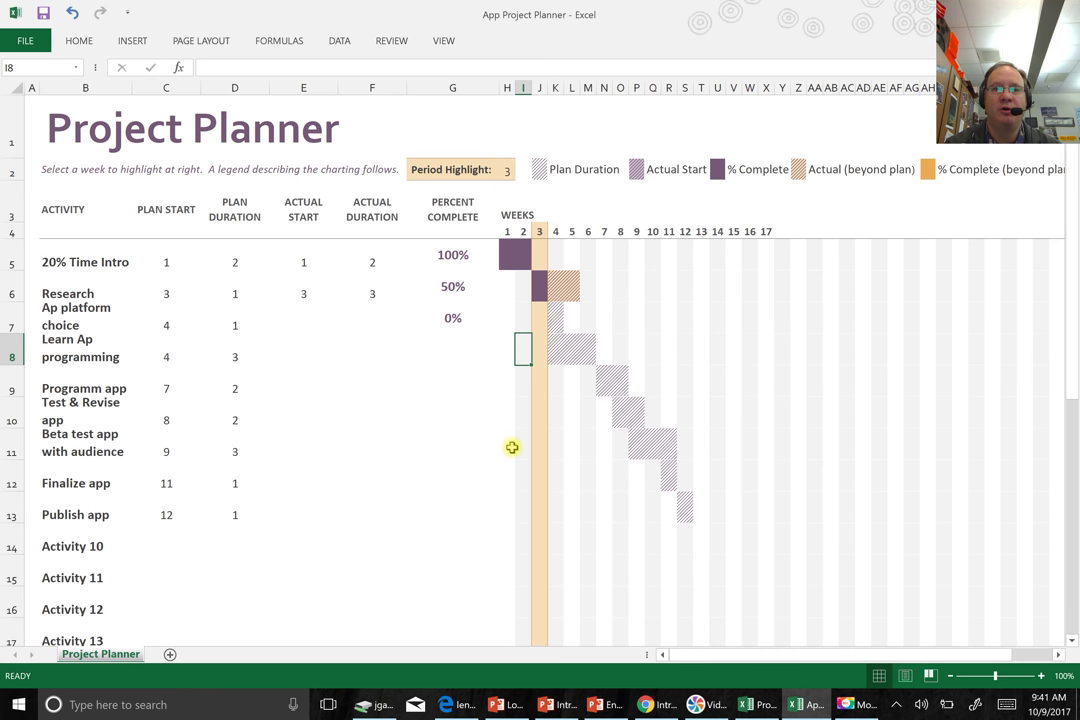
{"action": "left_click", "coordinate": [507, 171]}
{"action": "type", "text": "1"}
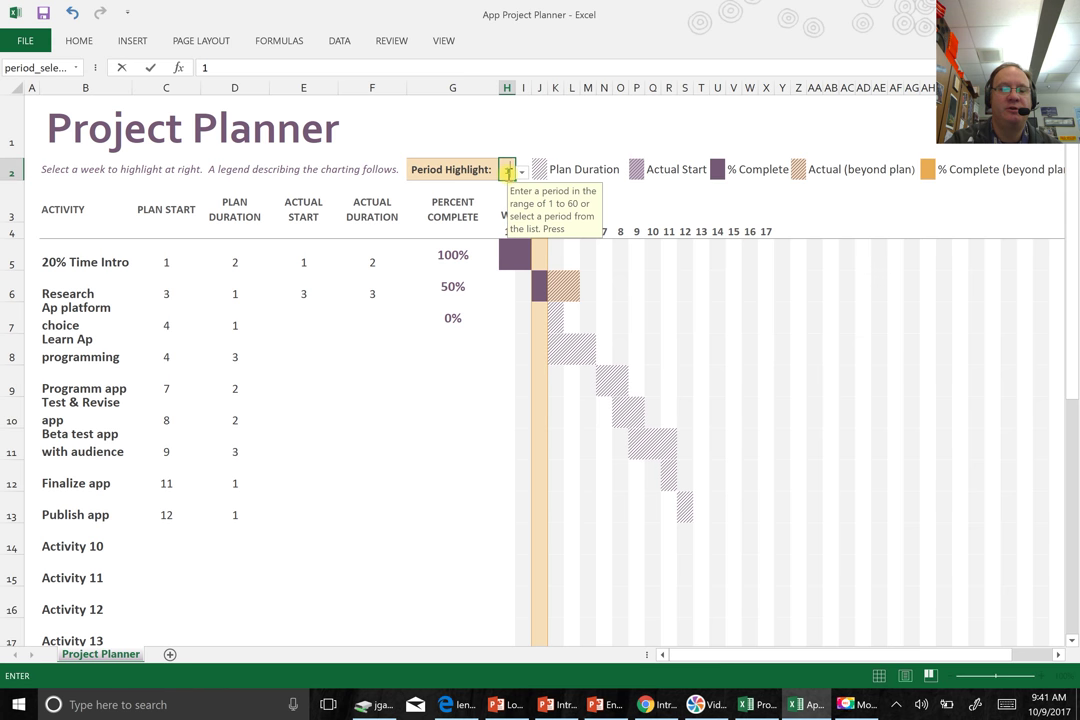
{"action": "left_click", "coordinate": [283, 330]}
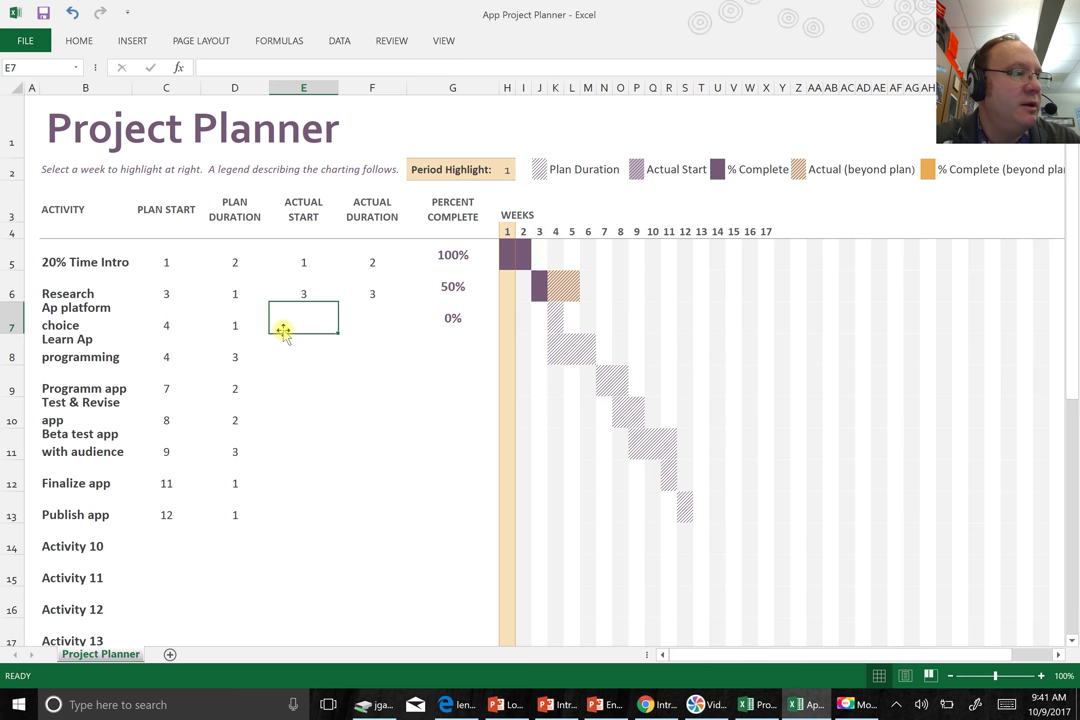